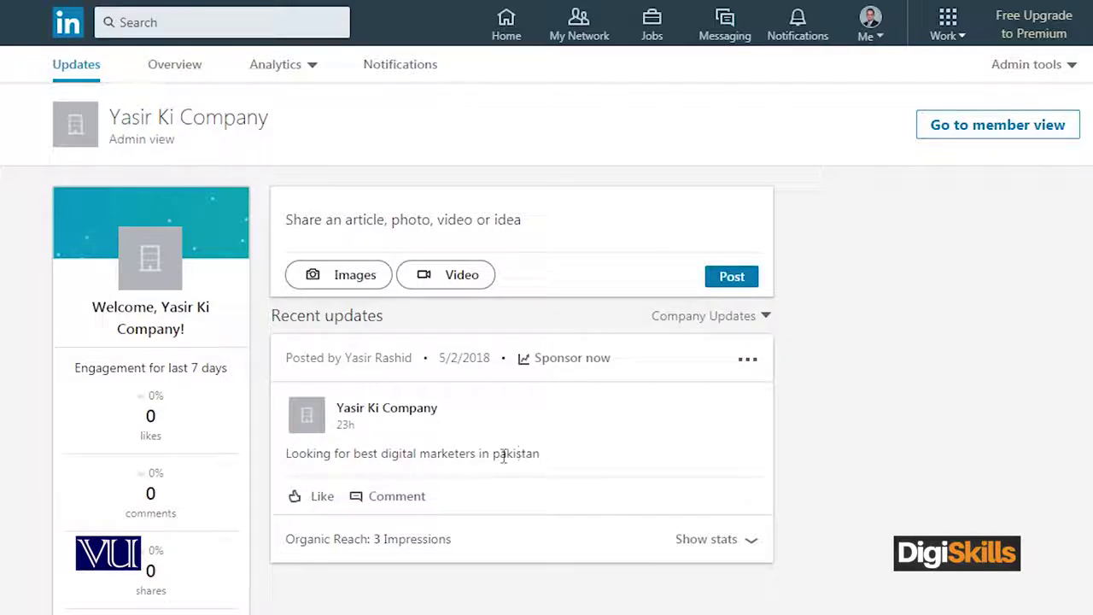
# - Start sponsoring the company's recent update through Campaign Manager, using the company's ad account and the Sponsored Content ad product
pyautogui.click(557, 366)
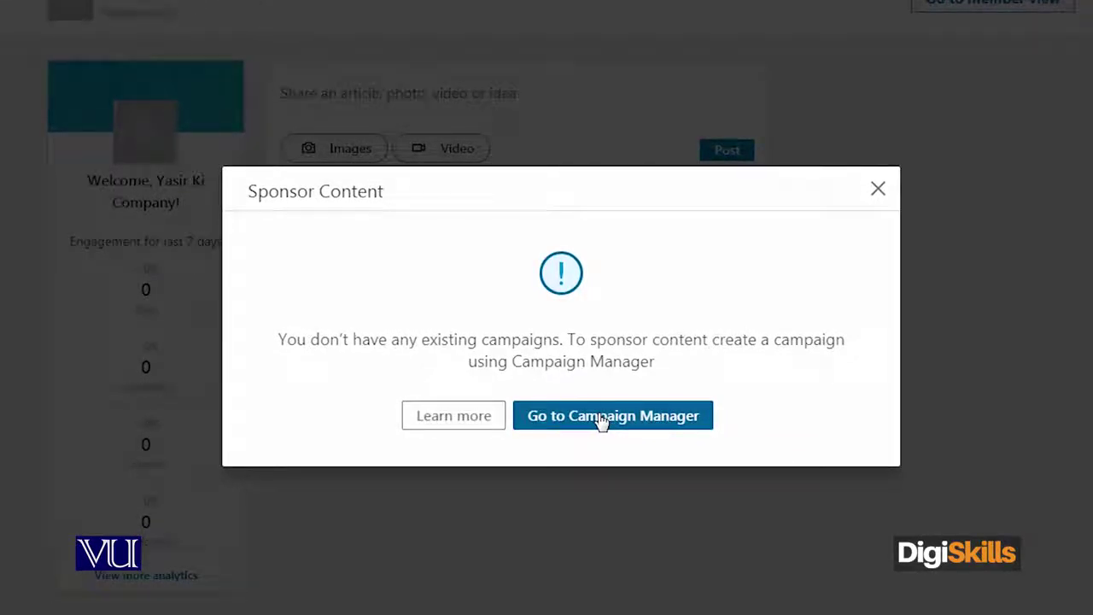
pyautogui.click(603, 416)
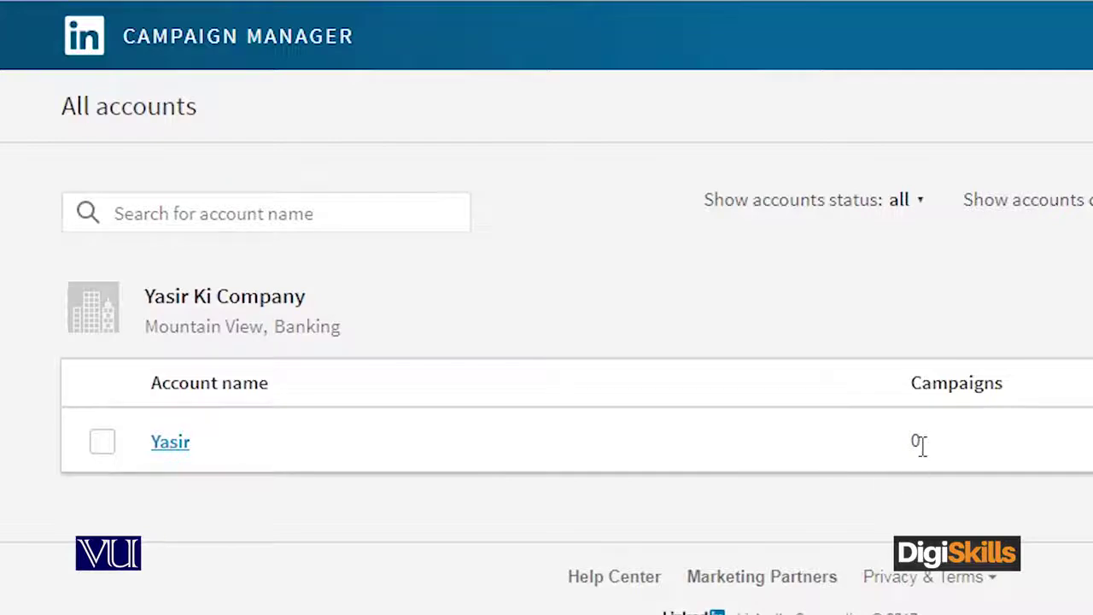
pyautogui.click(170, 442)
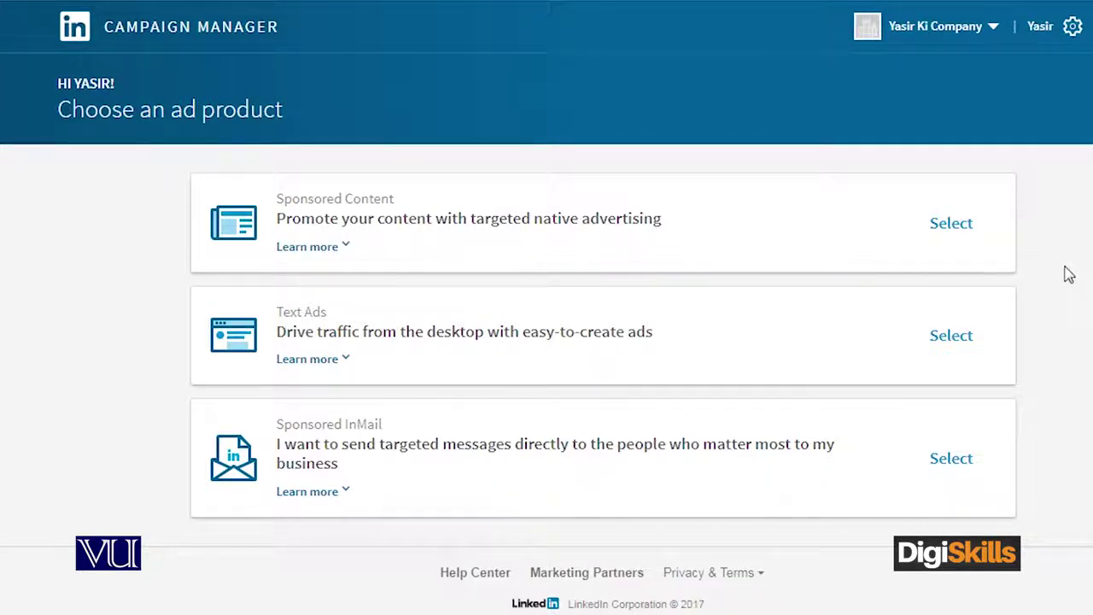
pyautogui.click(948, 227)
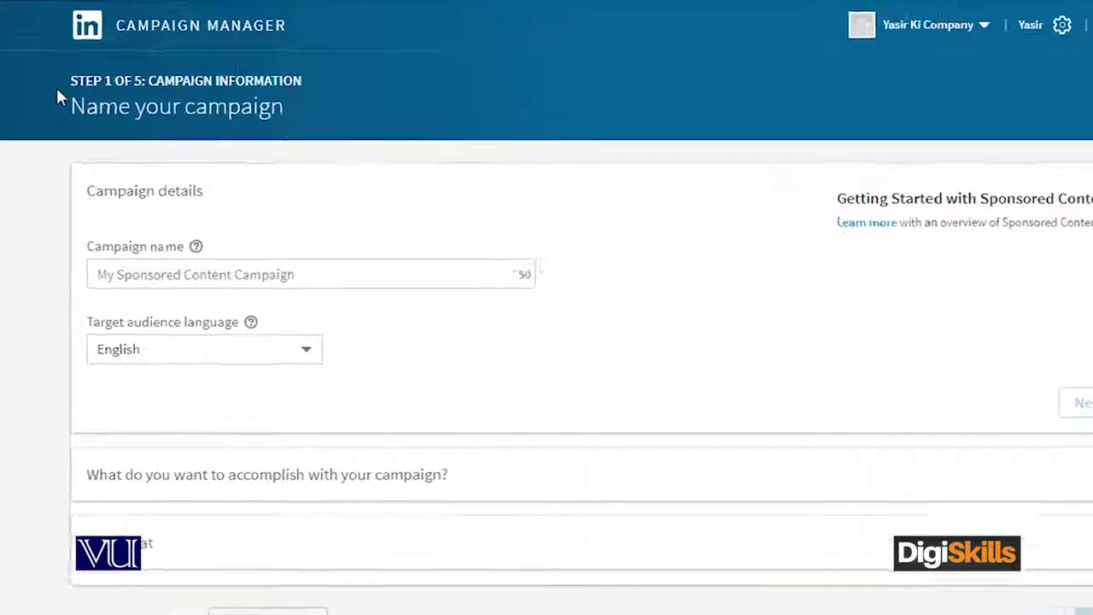
# - Name the campaign "Test Campaign", keep English as the target audience language, and continue to the campaign objective
pyautogui.moveTo(51, 96); pyautogui.dragTo(159, 96)
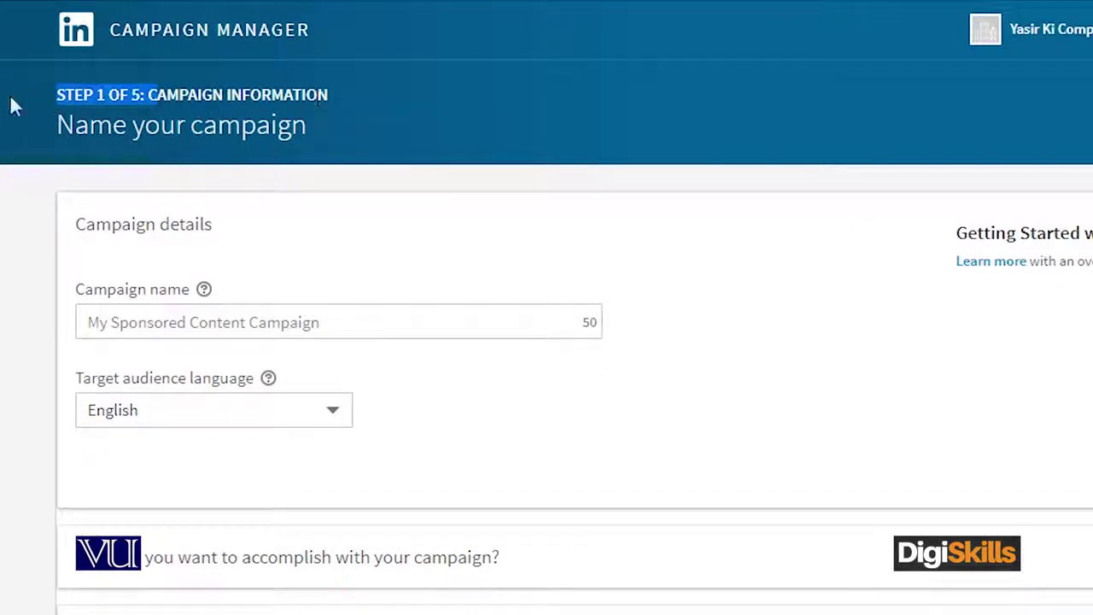
pyautogui.click(217, 325)
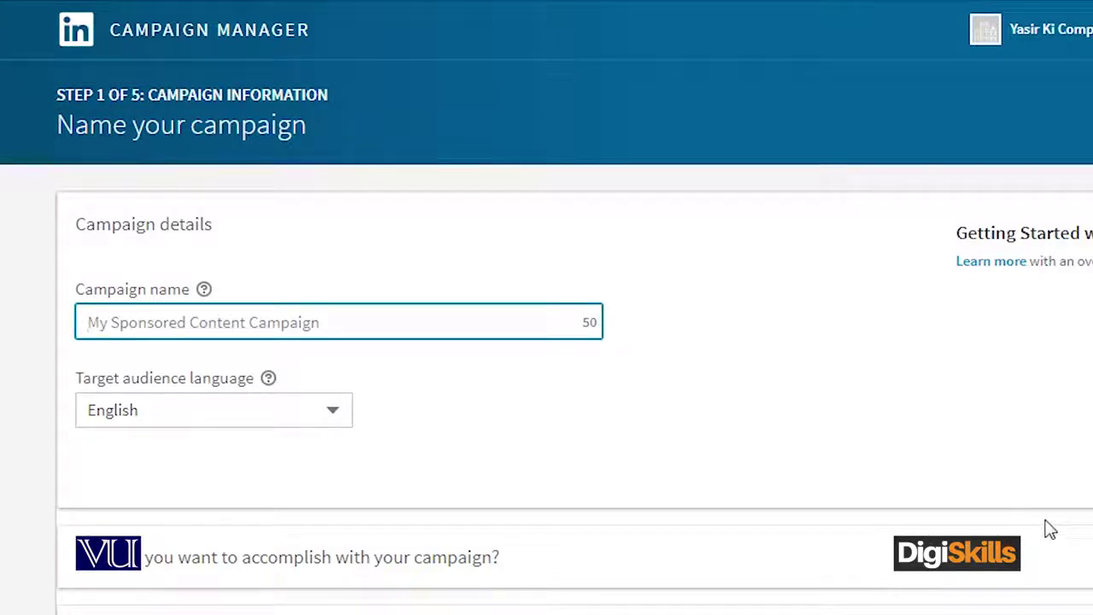
pyautogui.write('Test Campaign')
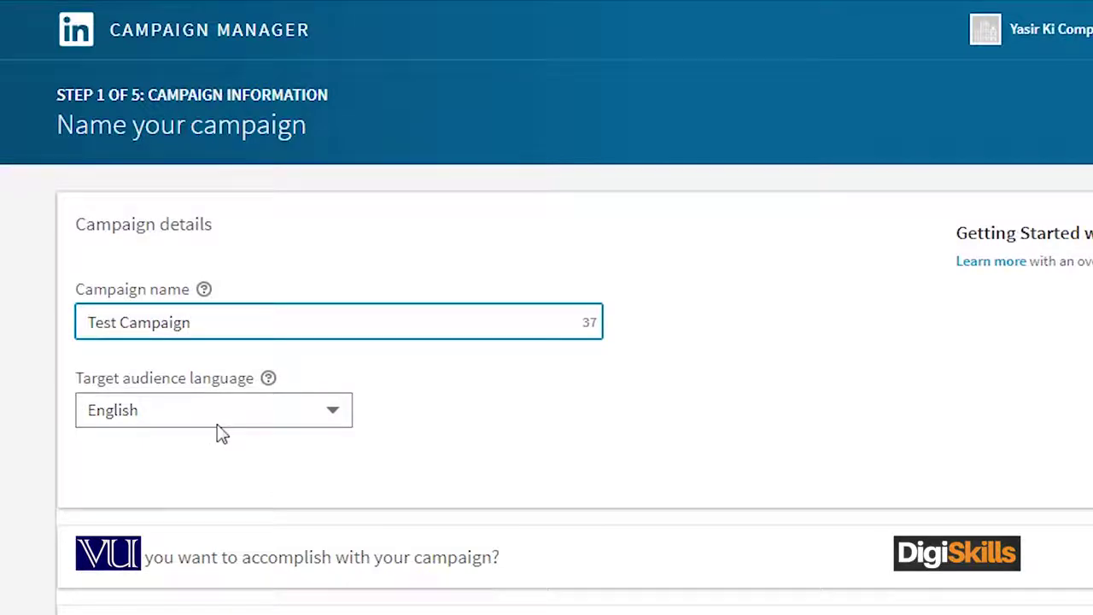
pyautogui.click(234, 422)
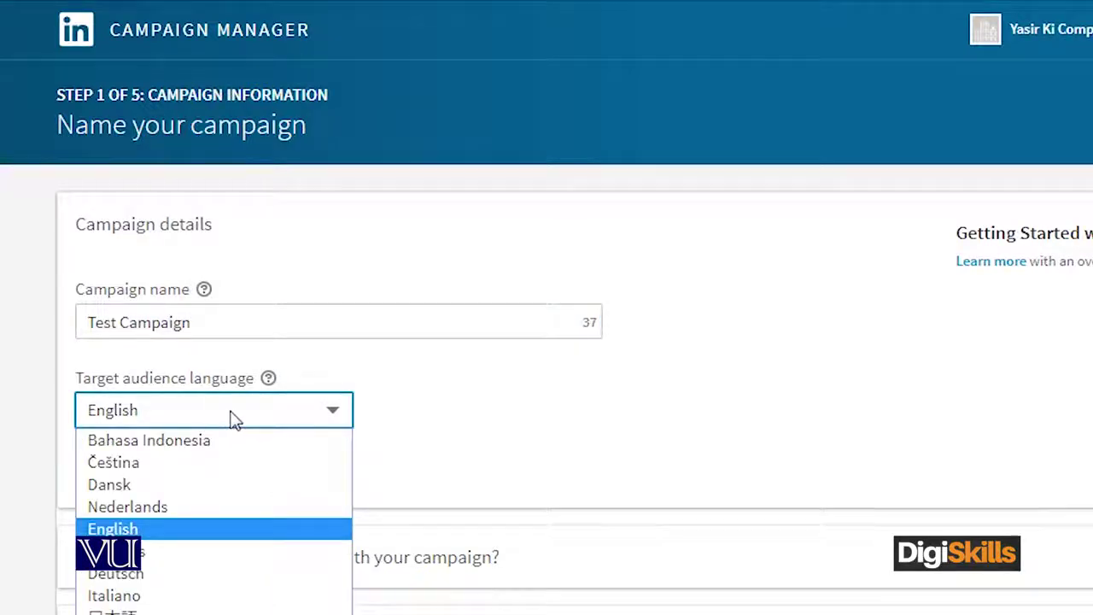
pyautogui.click(229, 416)
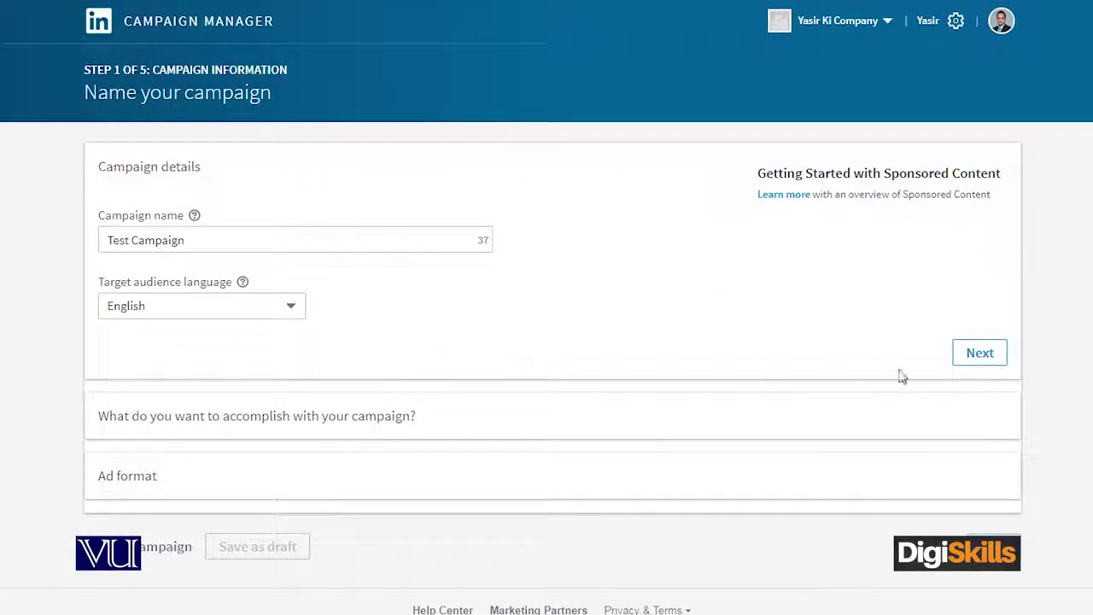
pyautogui.click(970, 358)
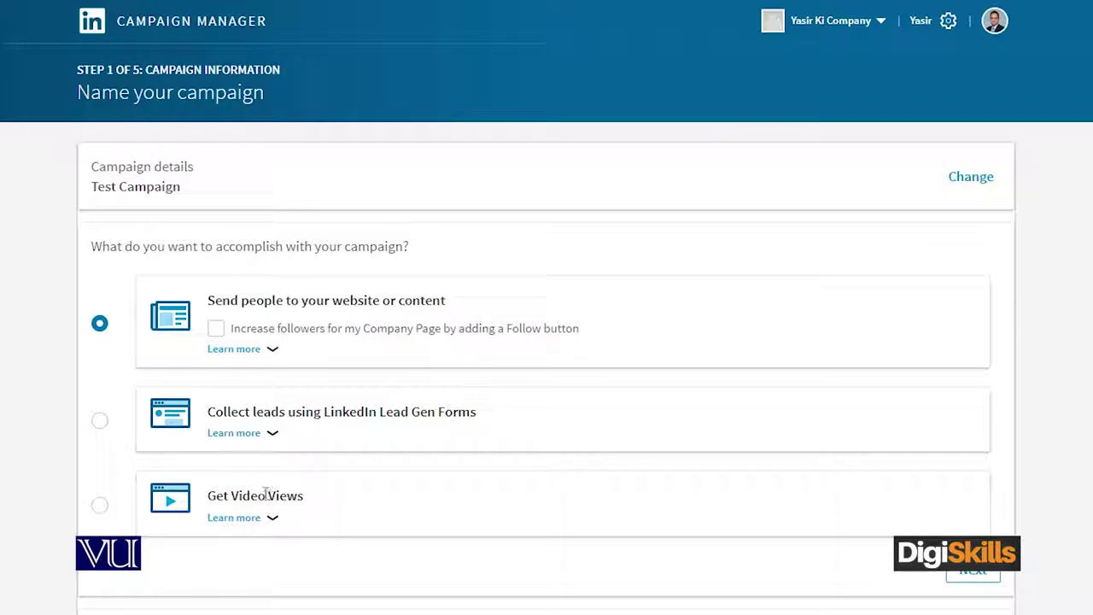
# - Set the objective to sending people to the website with a Follow button, and choose the "Article, image or link" ad format
pyautogui.click(216, 330)
pyautogui.scroll(-1, 219, 336)
pyautogui.click(965, 499)
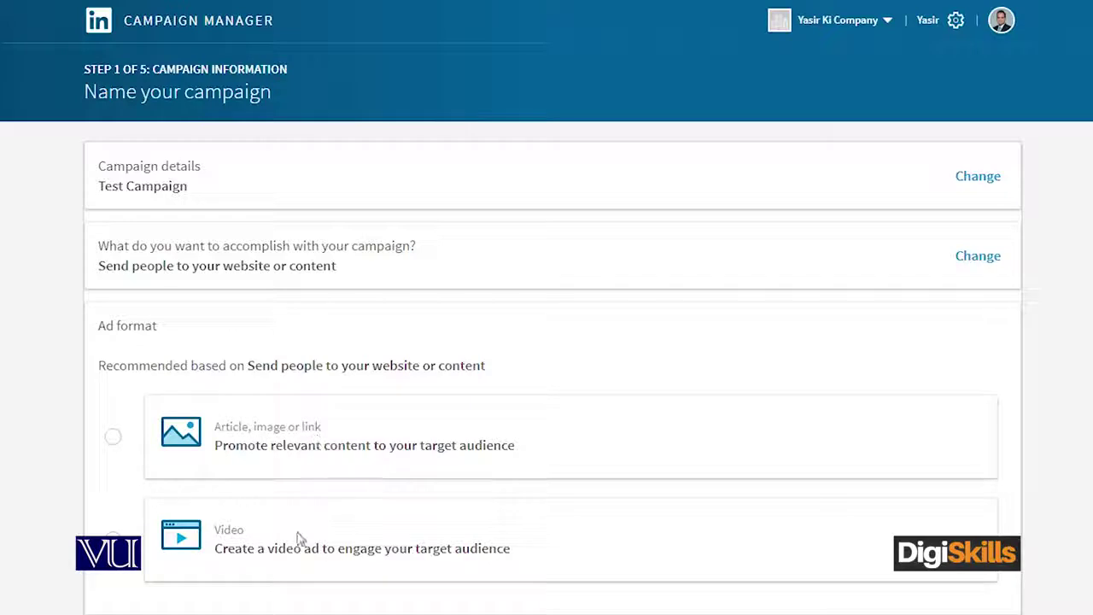
pyautogui.click(113, 438)
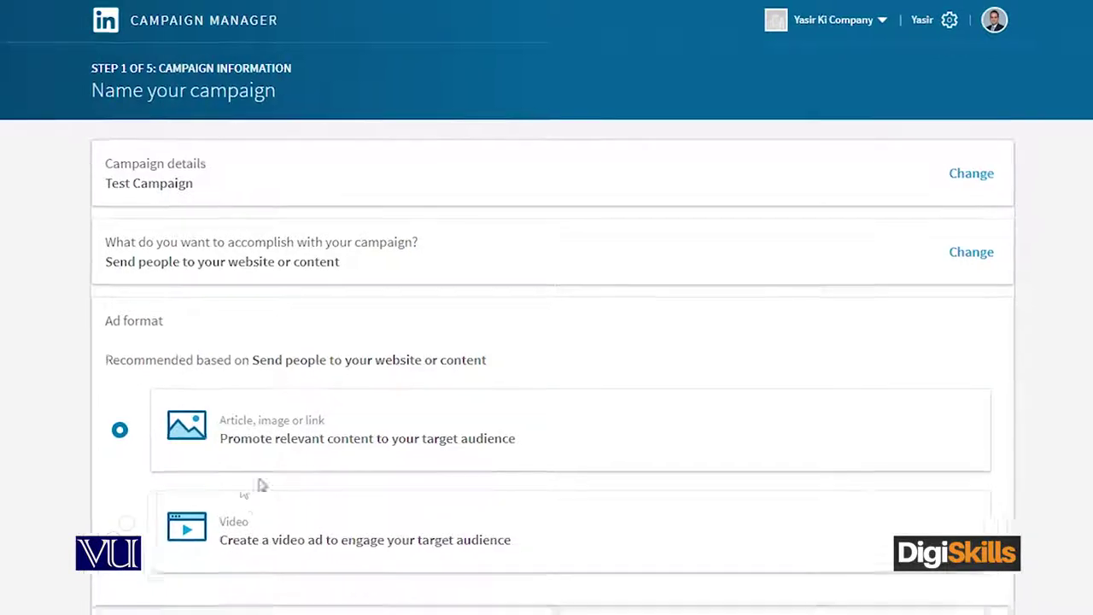
pyautogui.click(901, 526)
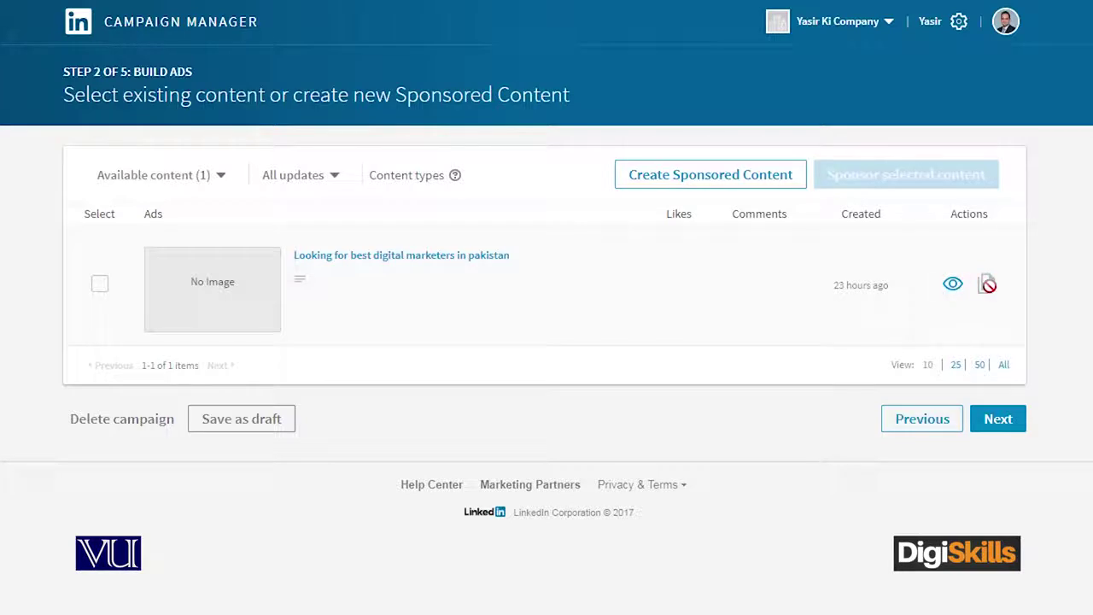
# - Preview the existing update about digital marketers in its desktop and Mobile/Tablet layouts, and proceed to audience targeting
pyautogui.click(953, 285)
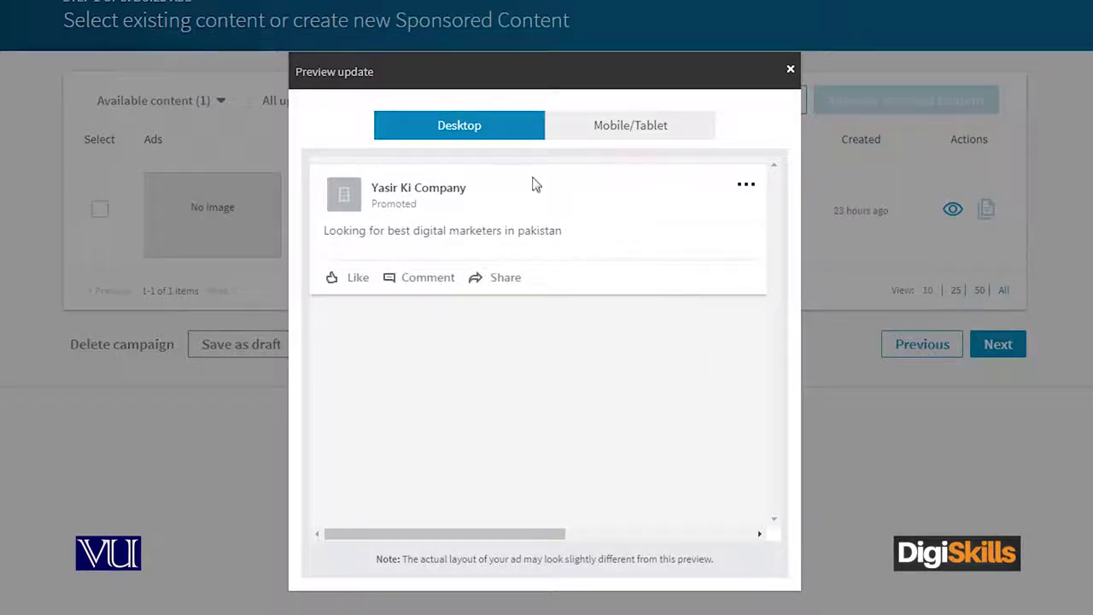
pyautogui.click(617, 137)
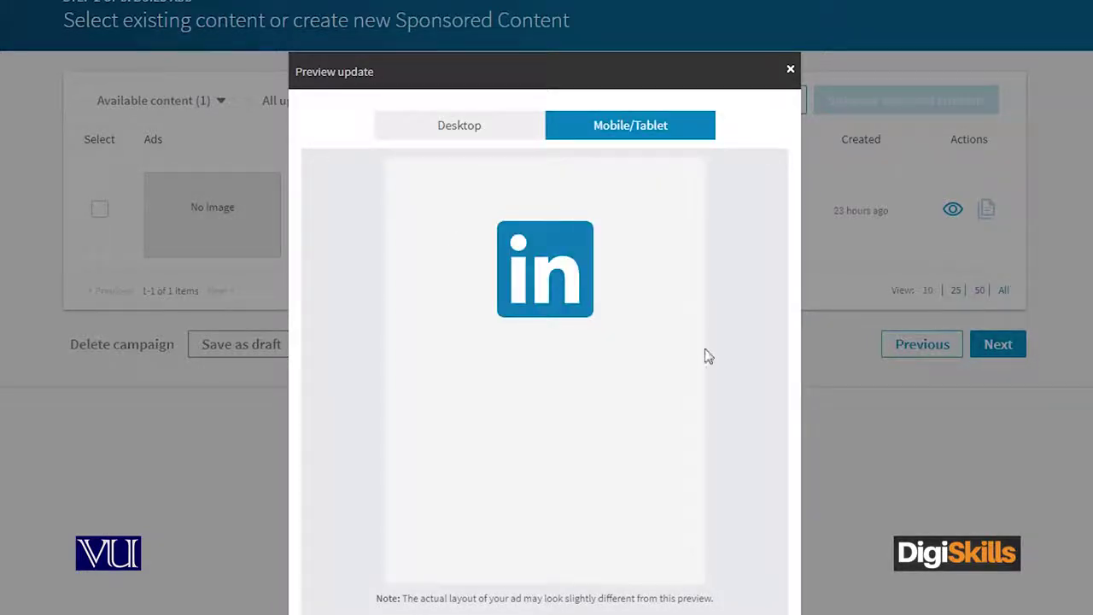
pyautogui.click(791, 69)
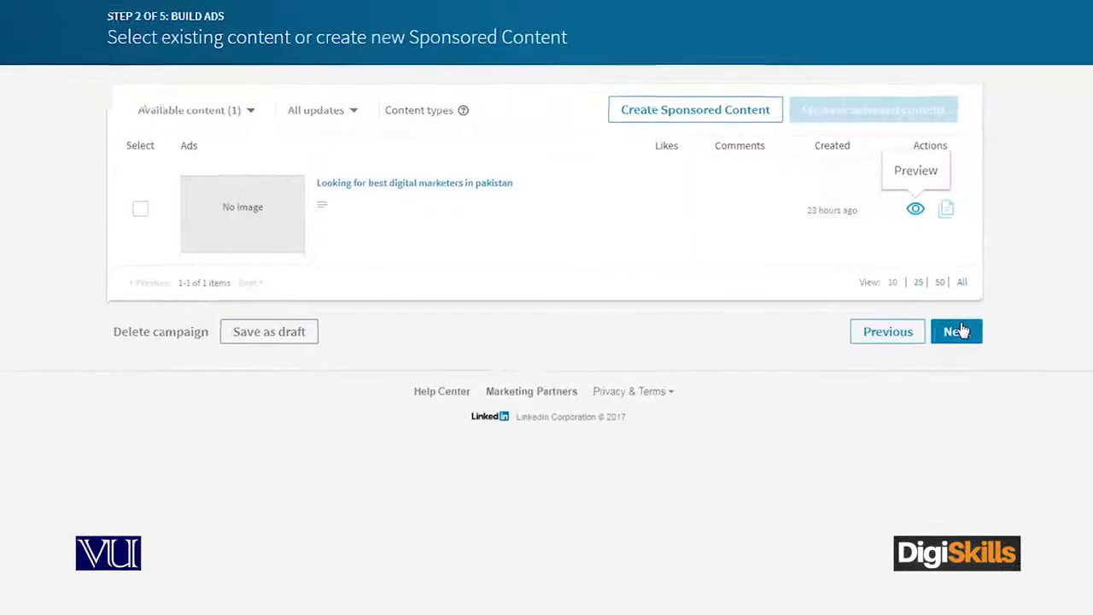
pyautogui.click(954, 332)
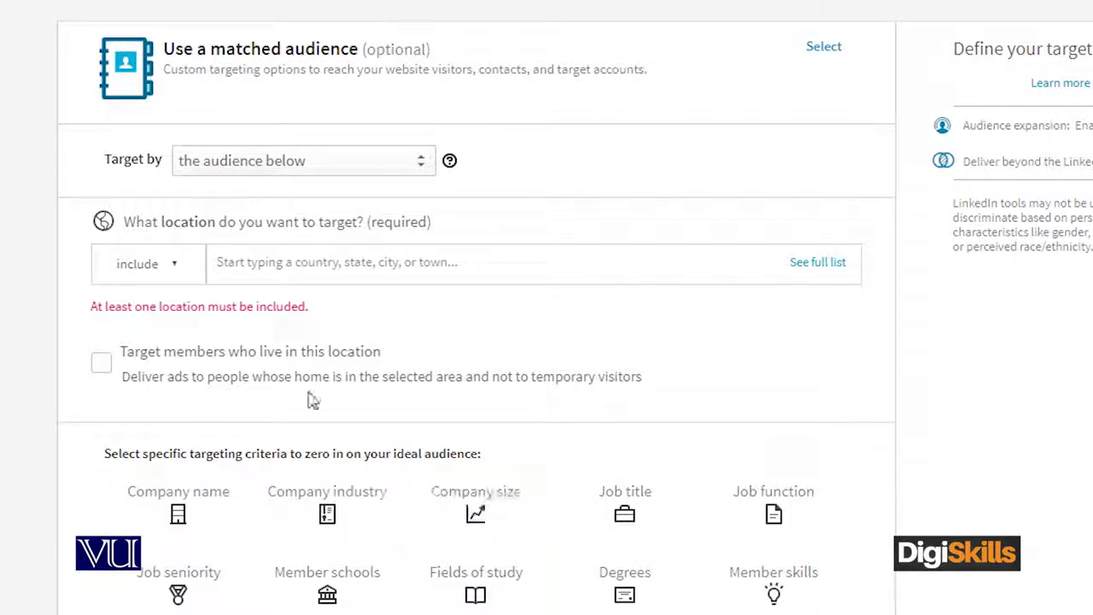
# - Target the location Lahore, Pakistan, limit it to members who live there, and check the estimated audience size
pyautogui.click(322, 262)
pyautogui.write('lahoir')
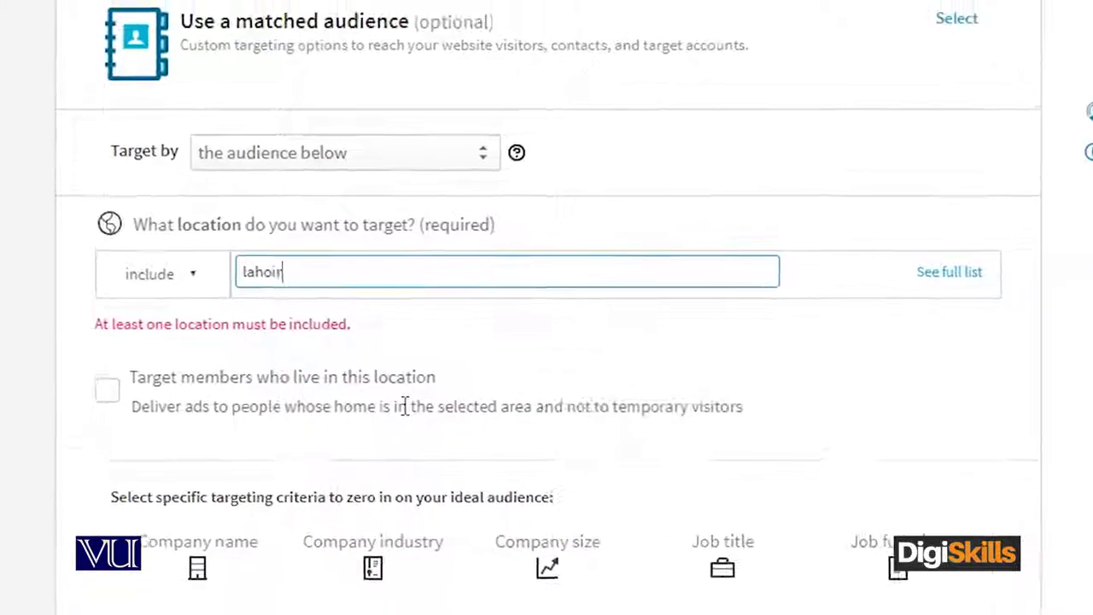
pyautogui.press('BackSpace')
pyautogui.press('BackSpace')
pyautogui.write('re')
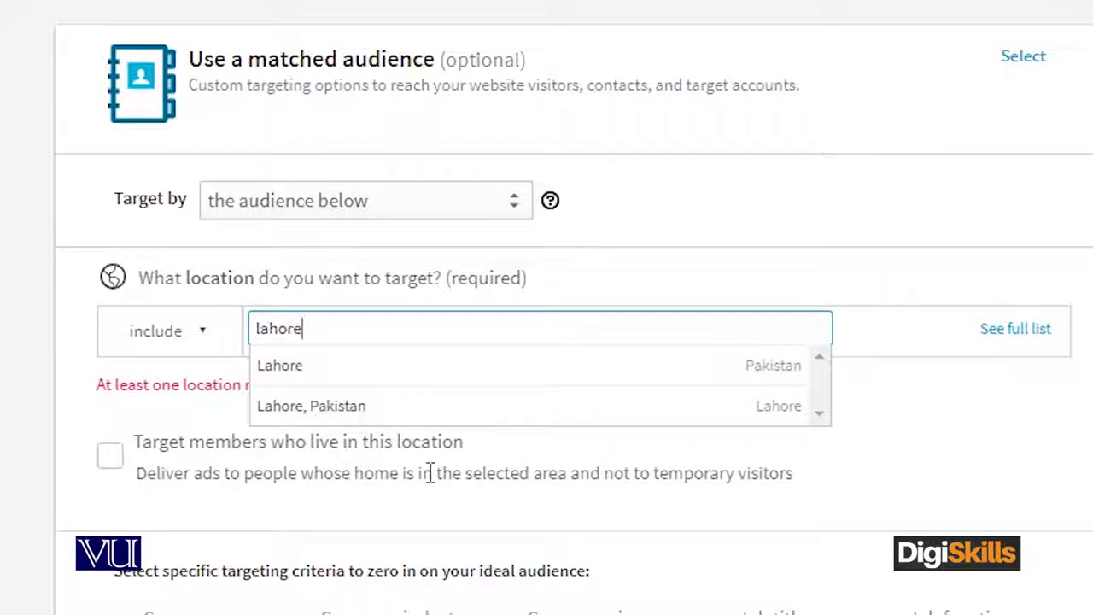
pyautogui.click(342, 405)
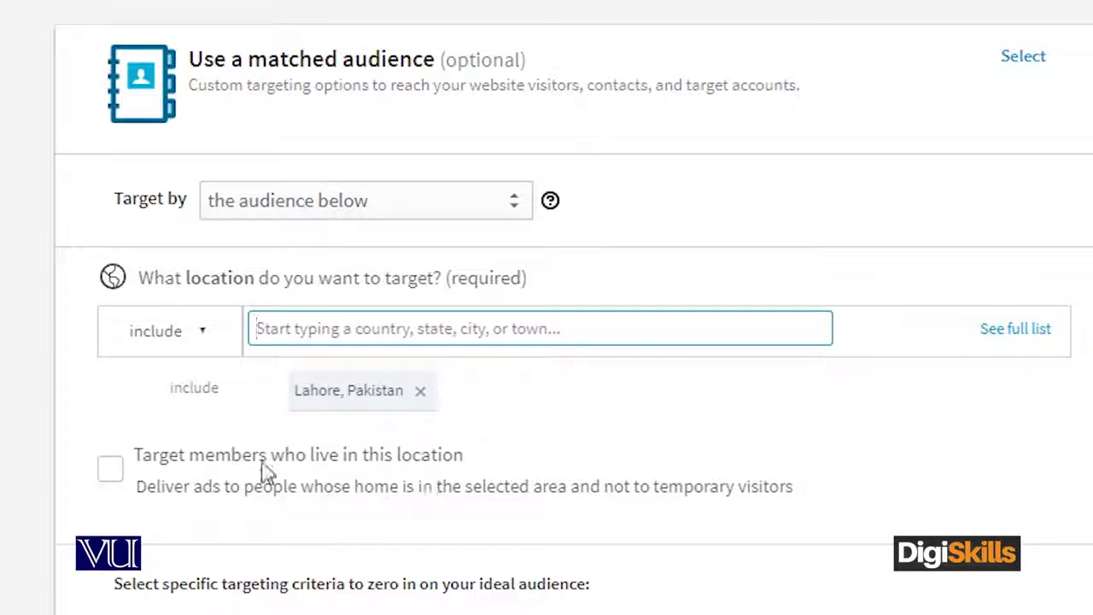
pyautogui.click(120, 466)
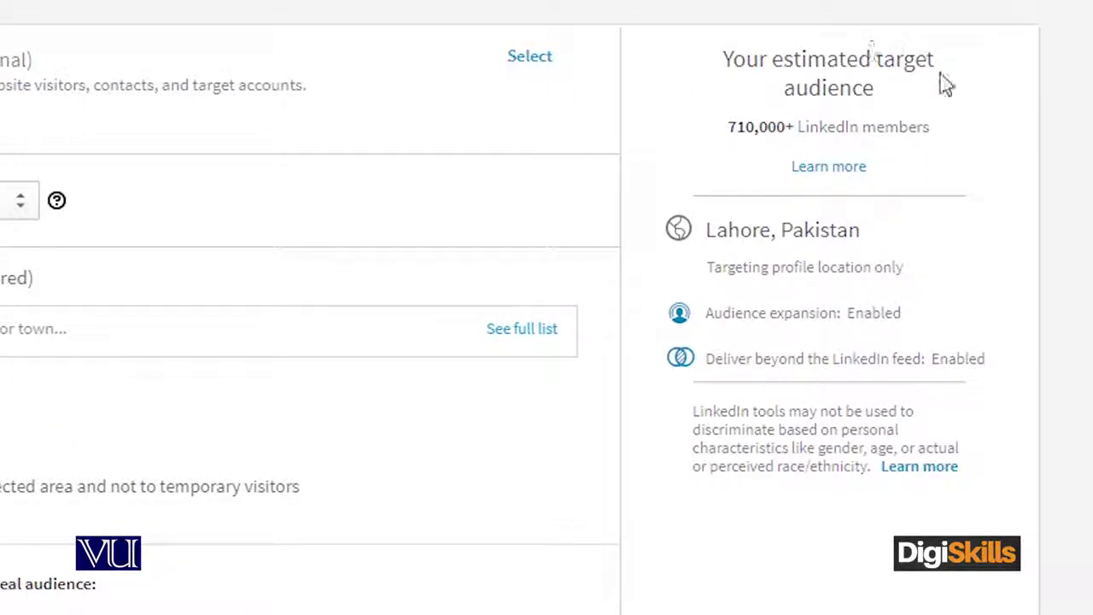
pyautogui.moveTo(729, 128); pyautogui.dragTo(934, 122)
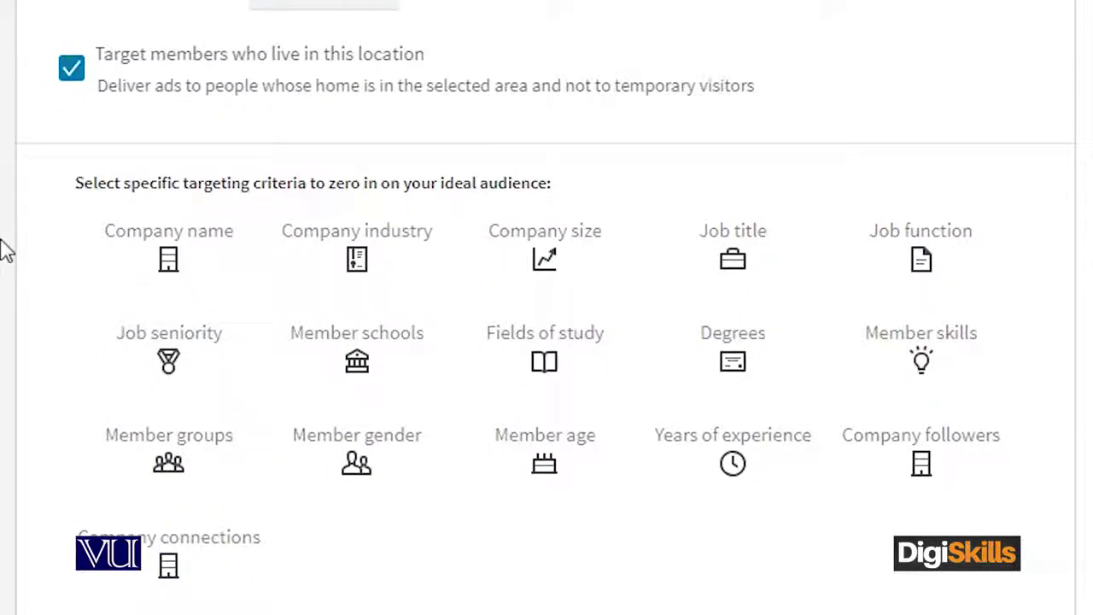
# - Add a job title criterion including Digital Marketing Specialist, and proceed to the budget and schedule settings
pyautogui.scroll(-2, 7, 250)
pyautogui.click(699, 121)
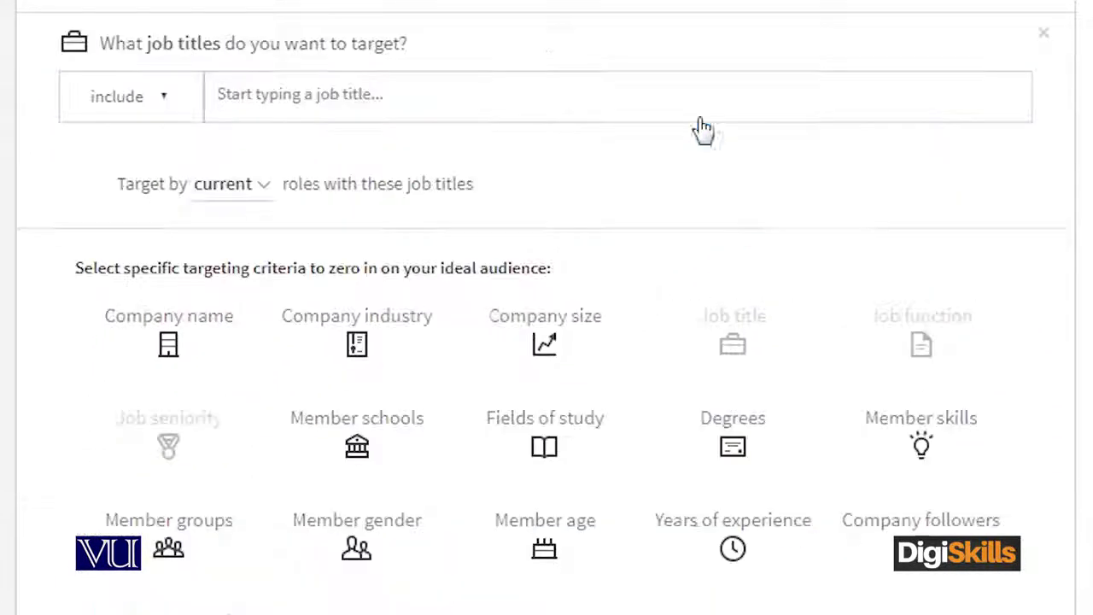
pyautogui.write('digital marketing')
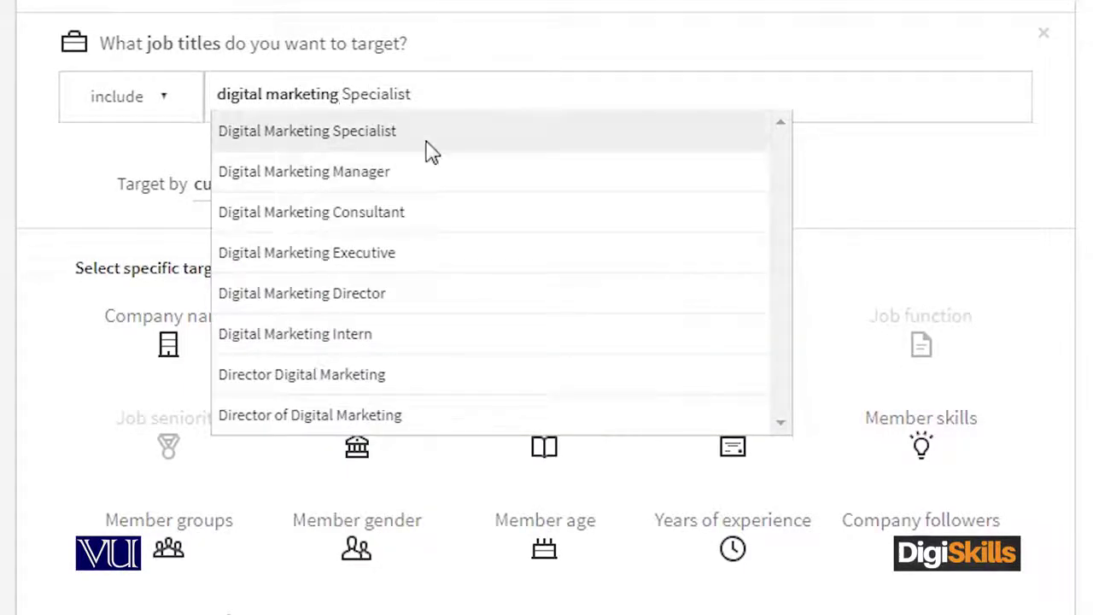
pyautogui.click(425, 141)
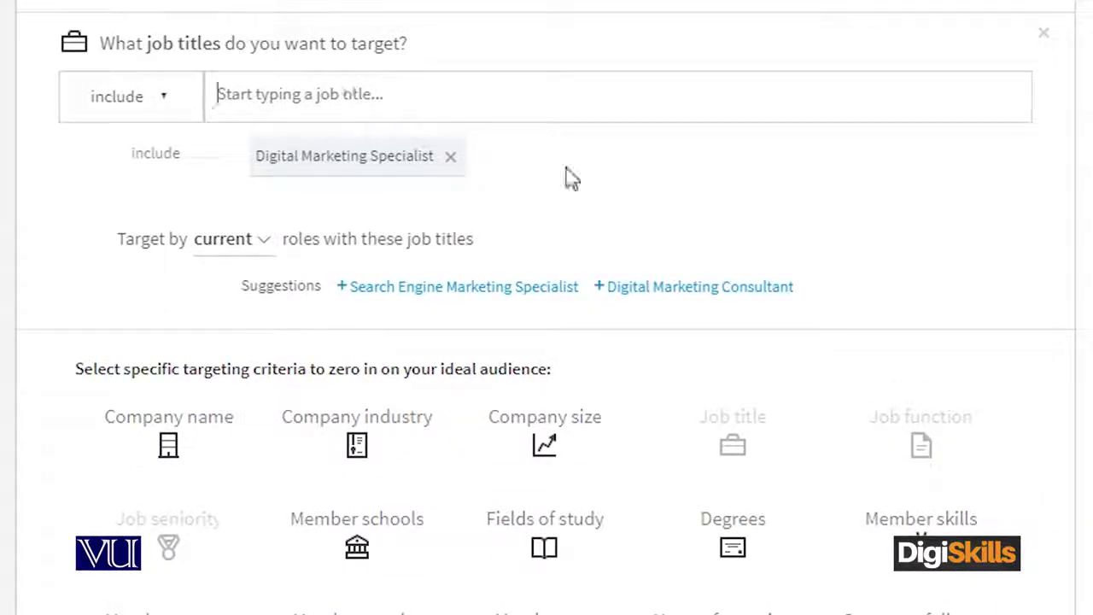
pyautogui.scroll(-7, 547, 307)
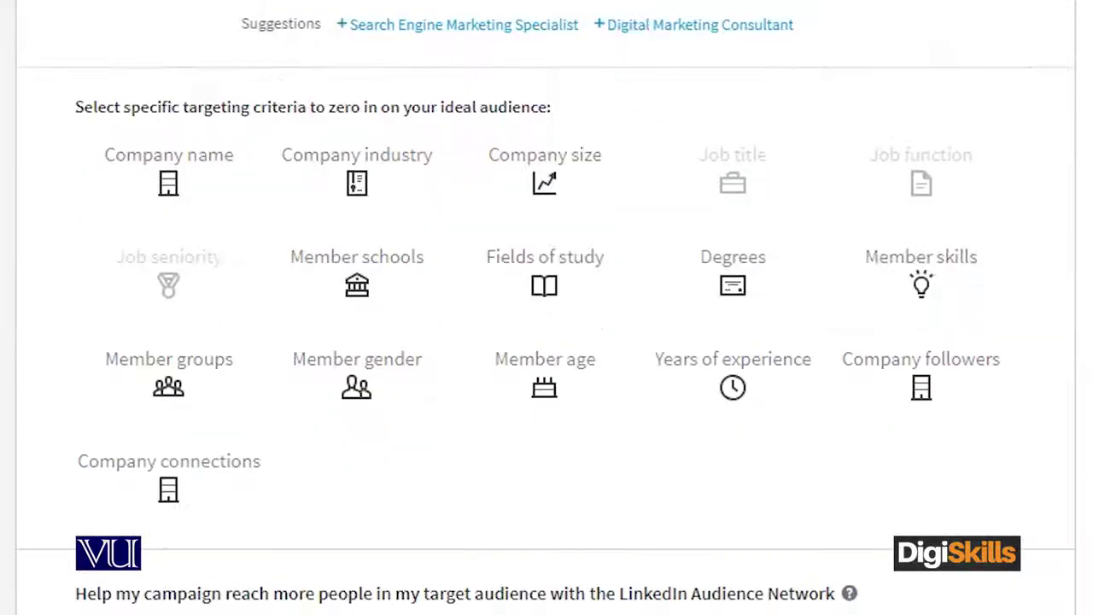
pyautogui.scroll(-3, 256, 193)
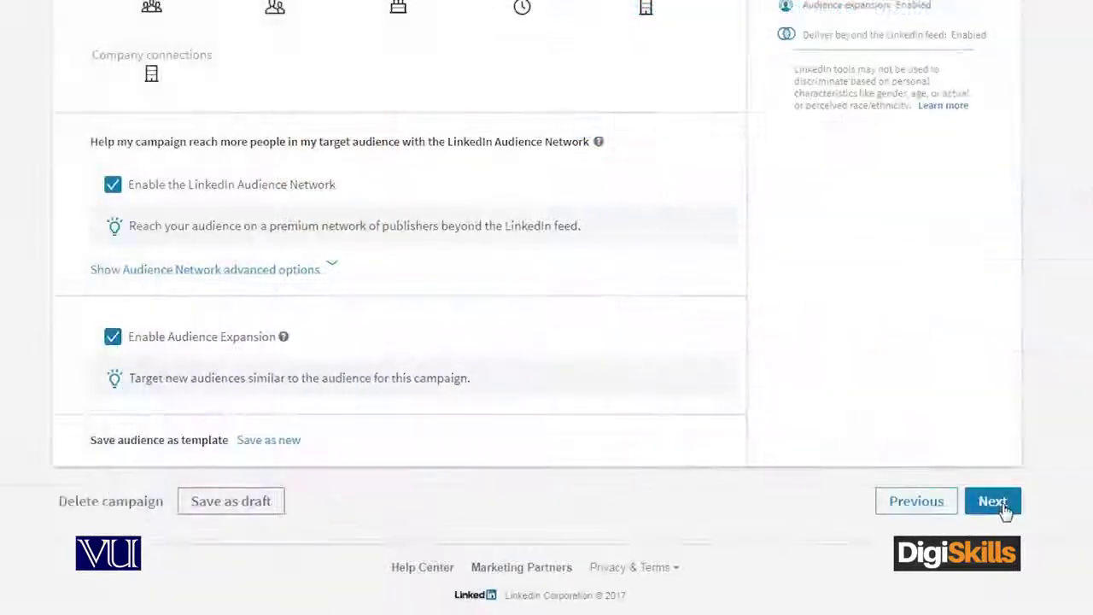
pyautogui.click(992, 502)
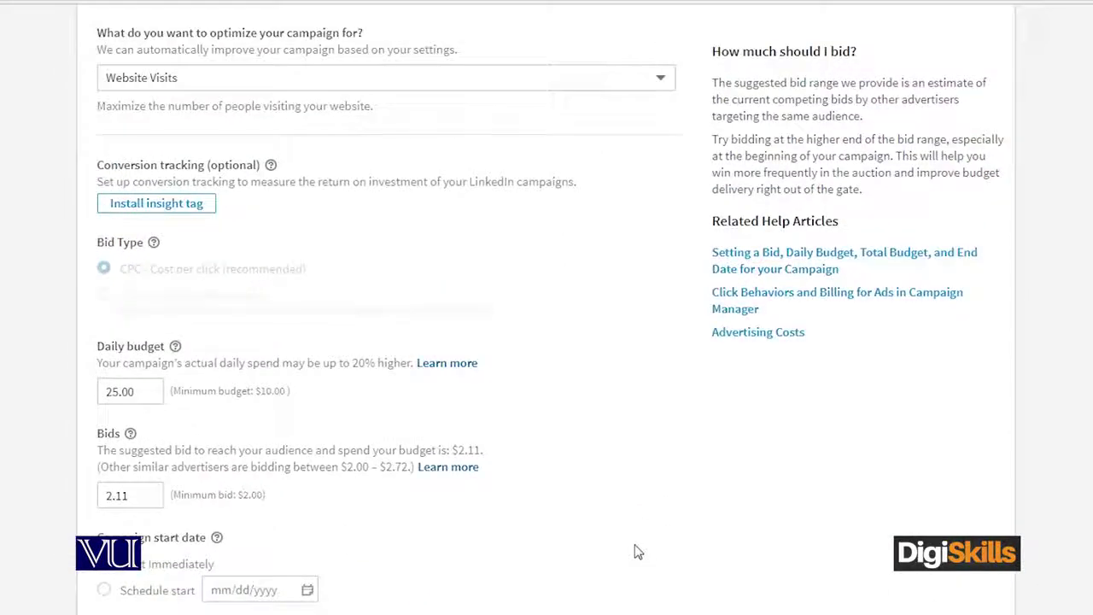
# - Set the campaign to be optimized for Awareness
pyautogui.scroll(2, 637, 552)
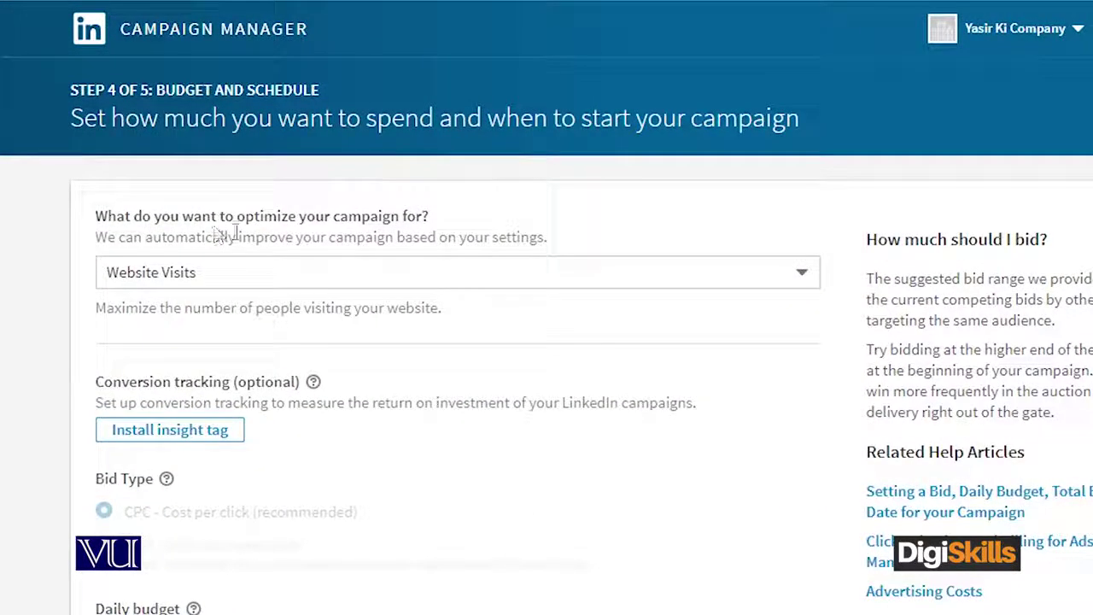
pyautogui.click(272, 283)
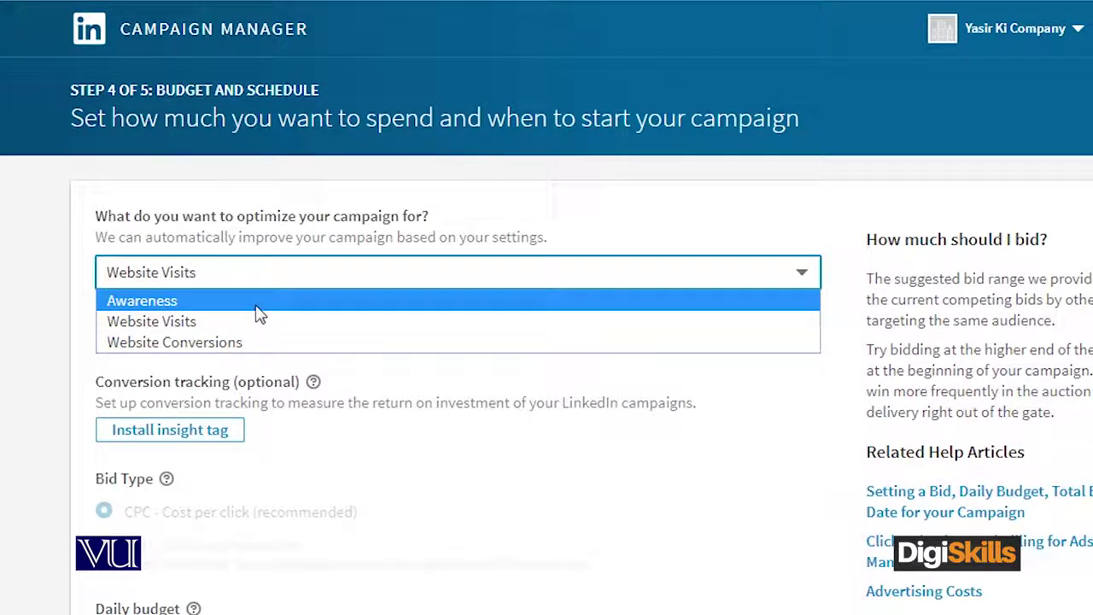
pyautogui.click(256, 304)
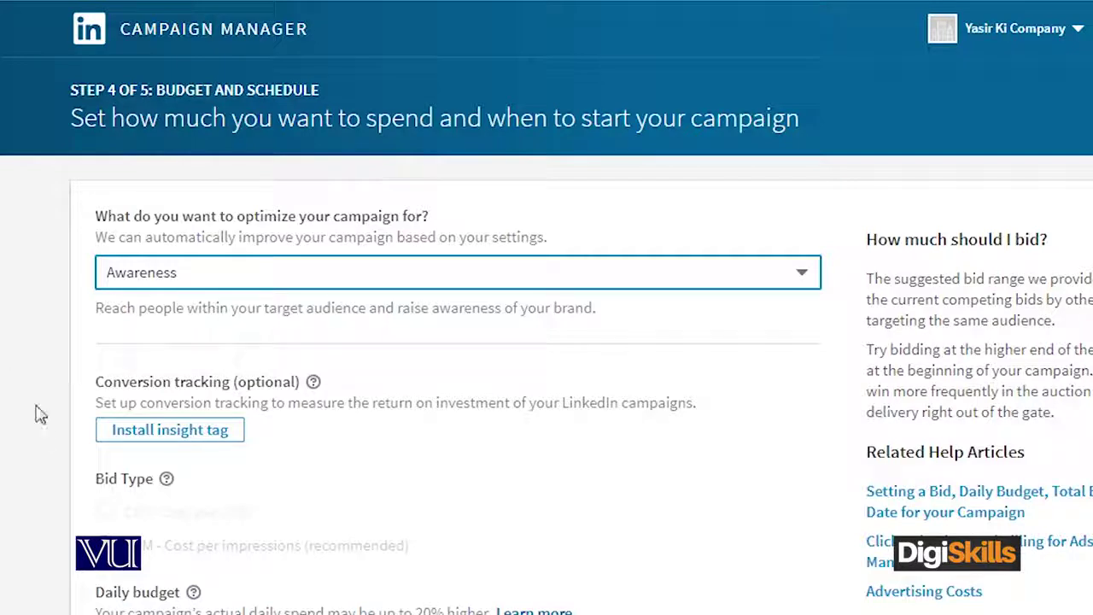
# - Review the campaign's daily budget and the minimum budget allowed
pyautogui.scroll(-3, 43, 437)
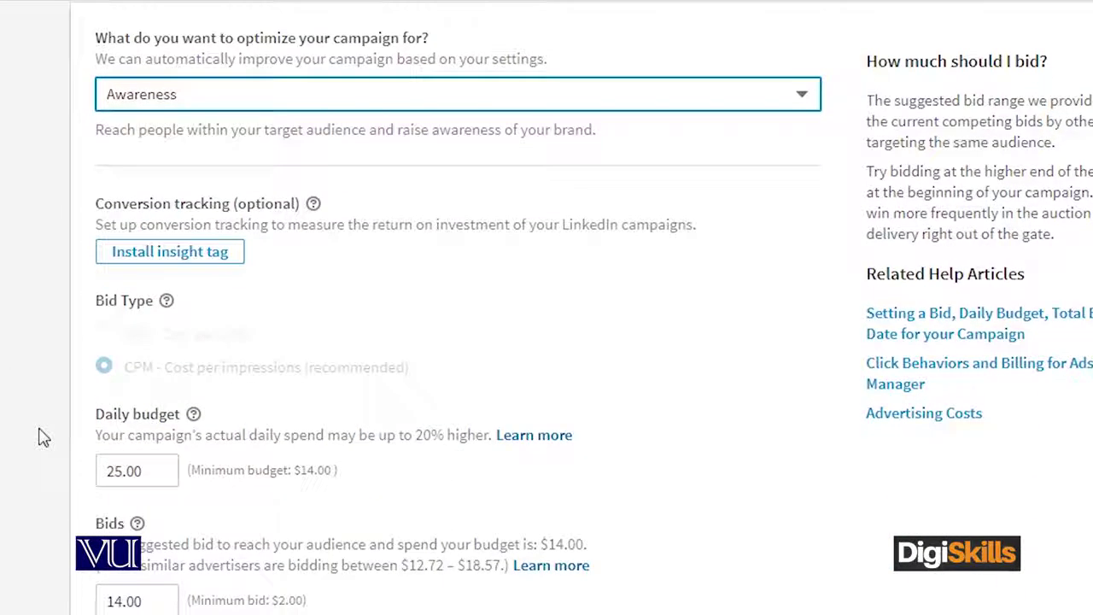
pyautogui.moveTo(150, 475); pyautogui.dragTo(89, 469)
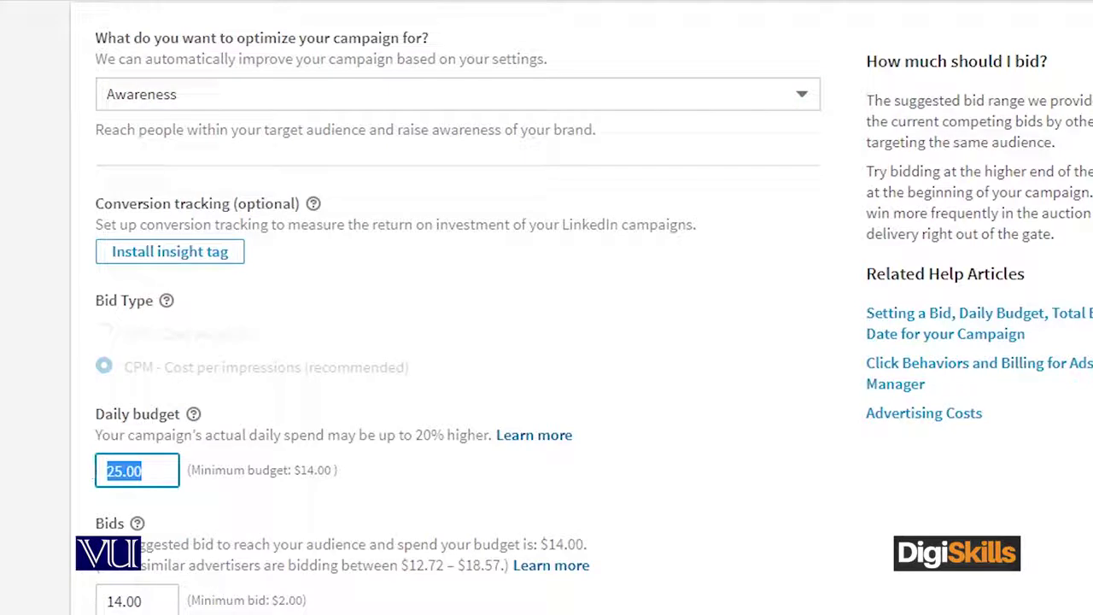
pyautogui.press('End')
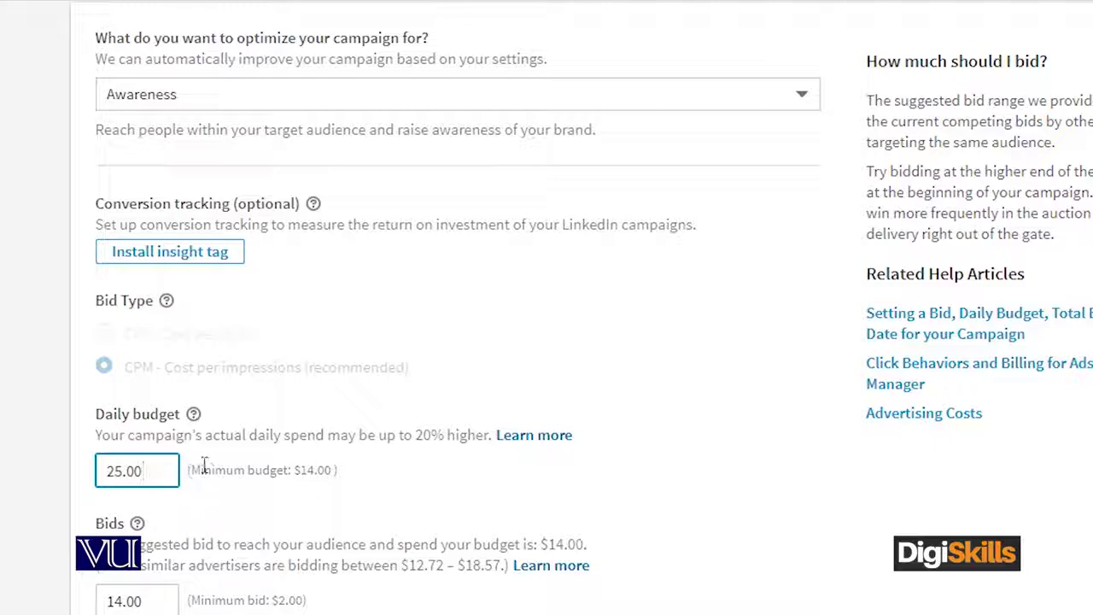
pyautogui.moveTo(188, 468); pyautogui.dragTo(342, 475)
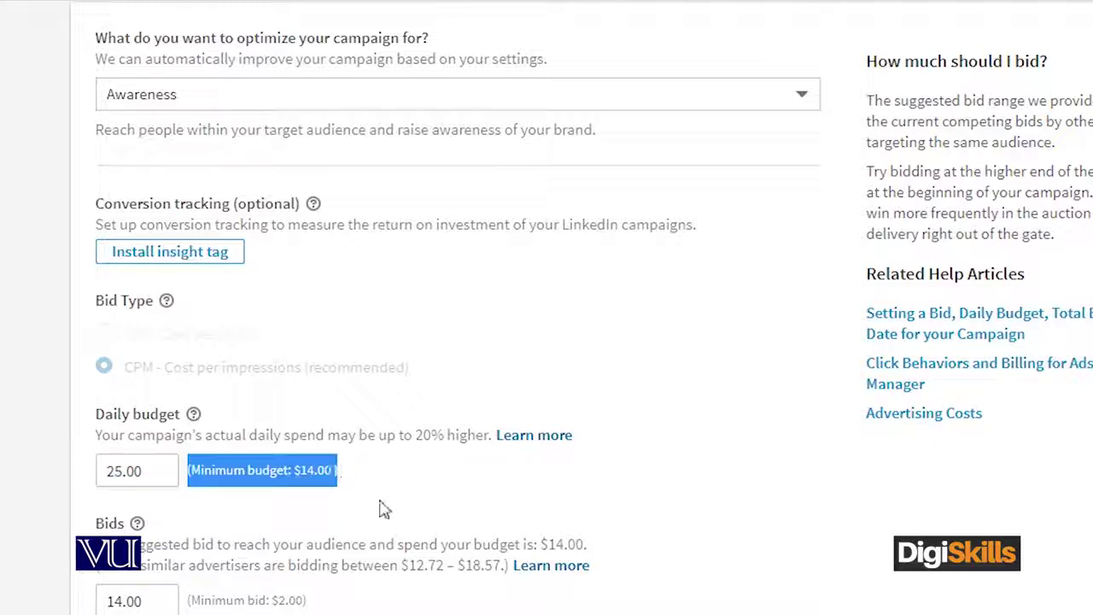
# - Set the campaign's daily budget to 14.00
pyautogui.doubleClick(153, 467)
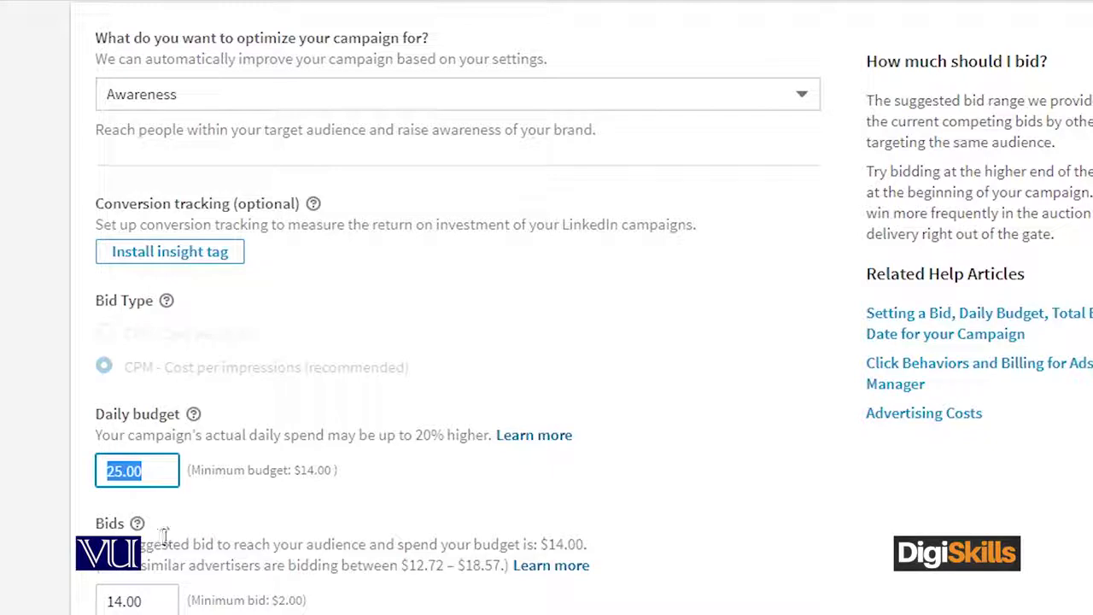
pyautogui.write('14')
pyautogui.click(374, 518)
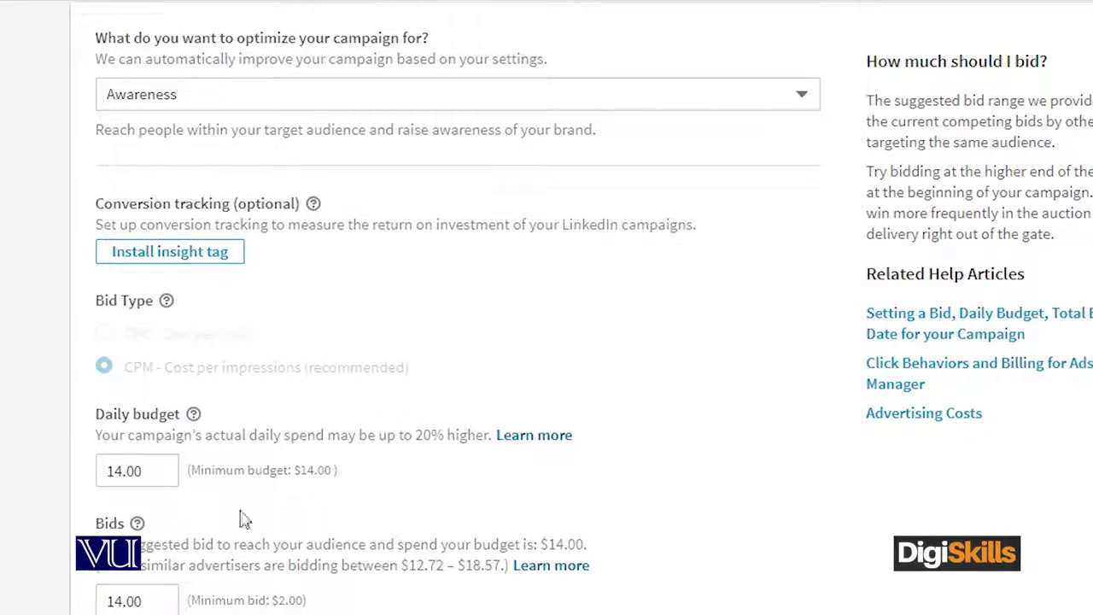
# - Set the campaign's bid to 3.00
pyautogui.scroll(-5, 153, 439)
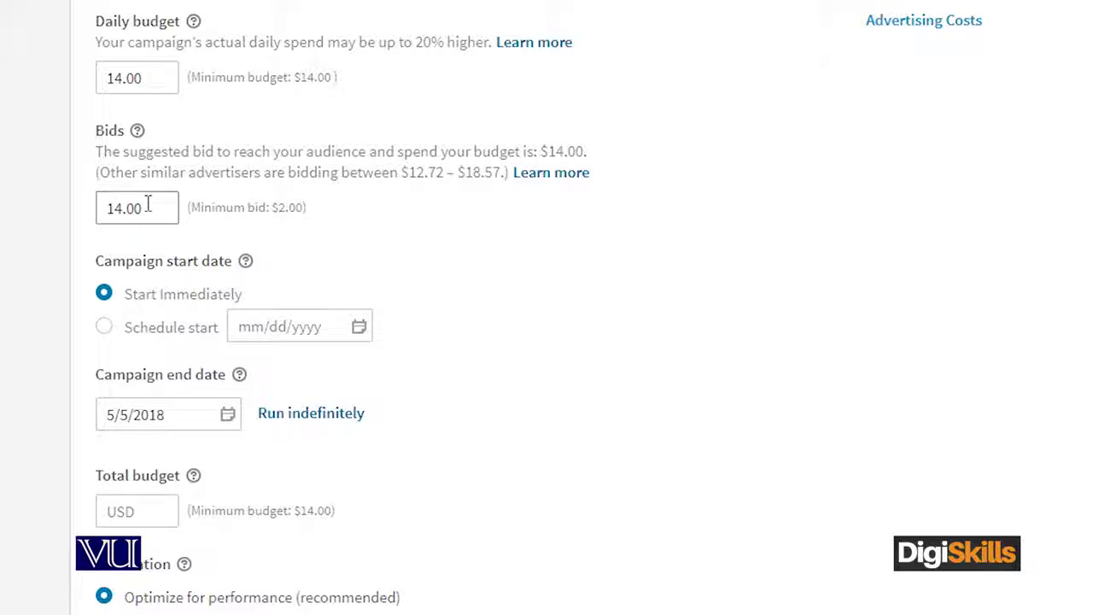
pyautogui.moveTo(313, 214); pyautogui.dragTo(116, 205)
pyautogui.doubleClick(166, 205)
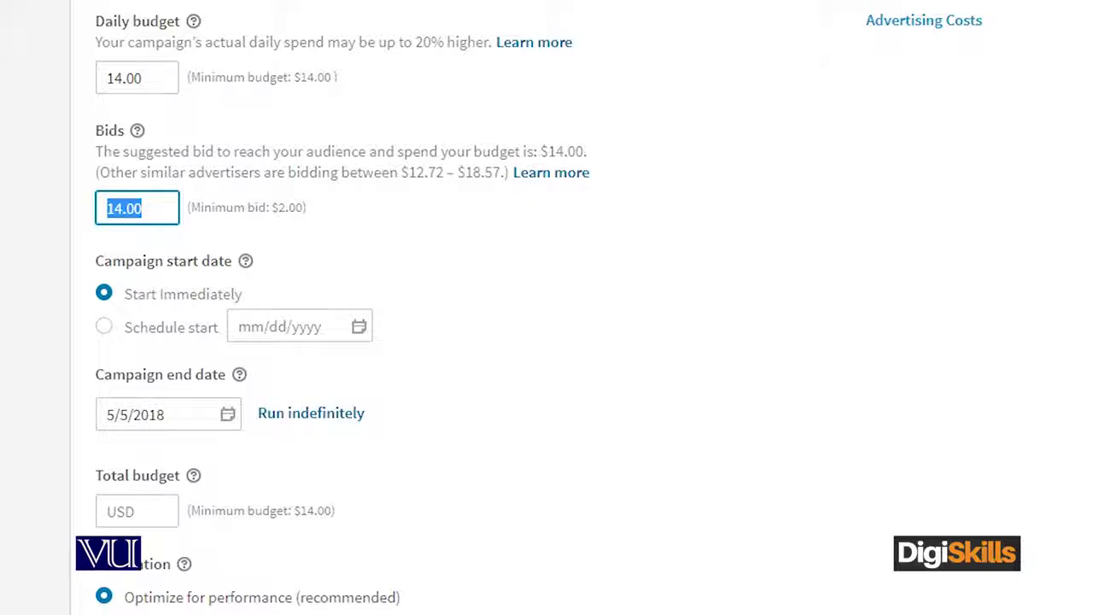
pyautogui.write('3')
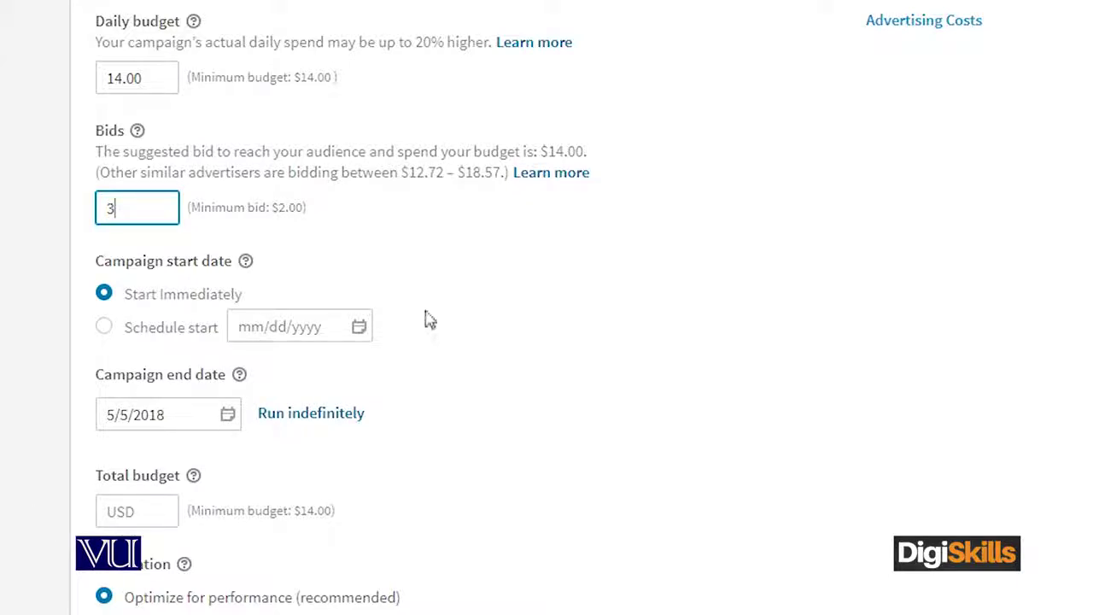
pyautogui.write('.00')
pyautogui.click(367, 217)
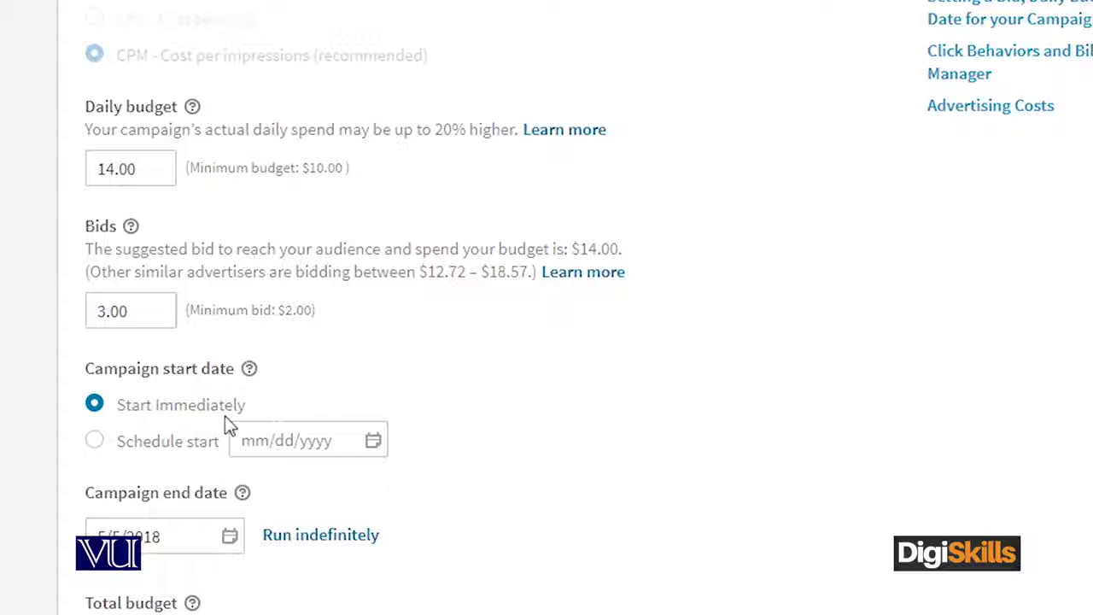
# - Set the campaign's total budget to 50.00 and proceed to the payment details and launch step
pyautogui.scroll(-3, 470, 547)
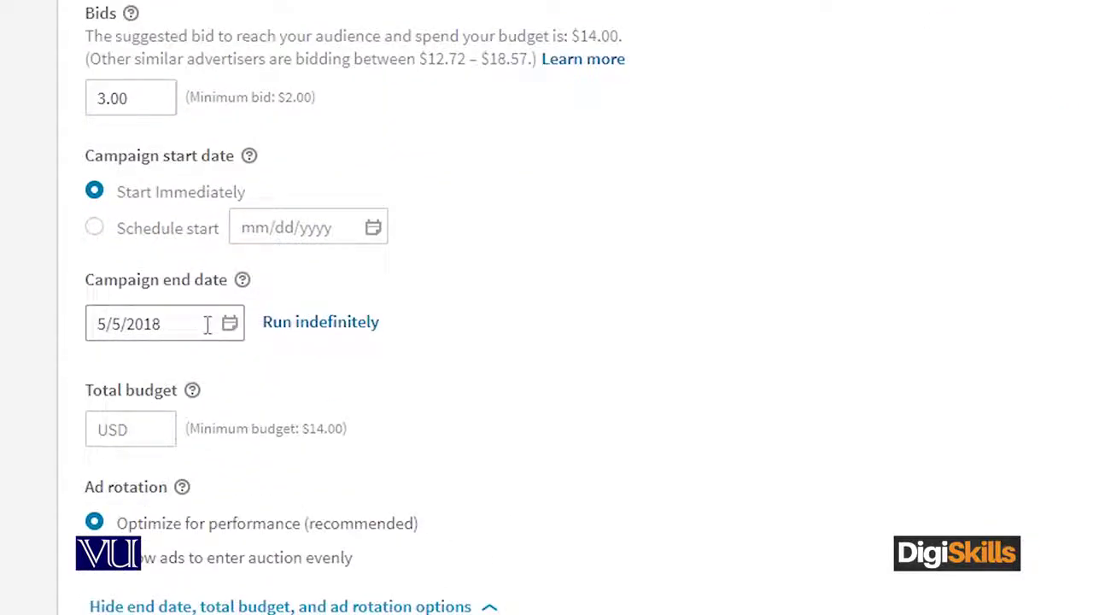
pyautogui.click(133, 431)
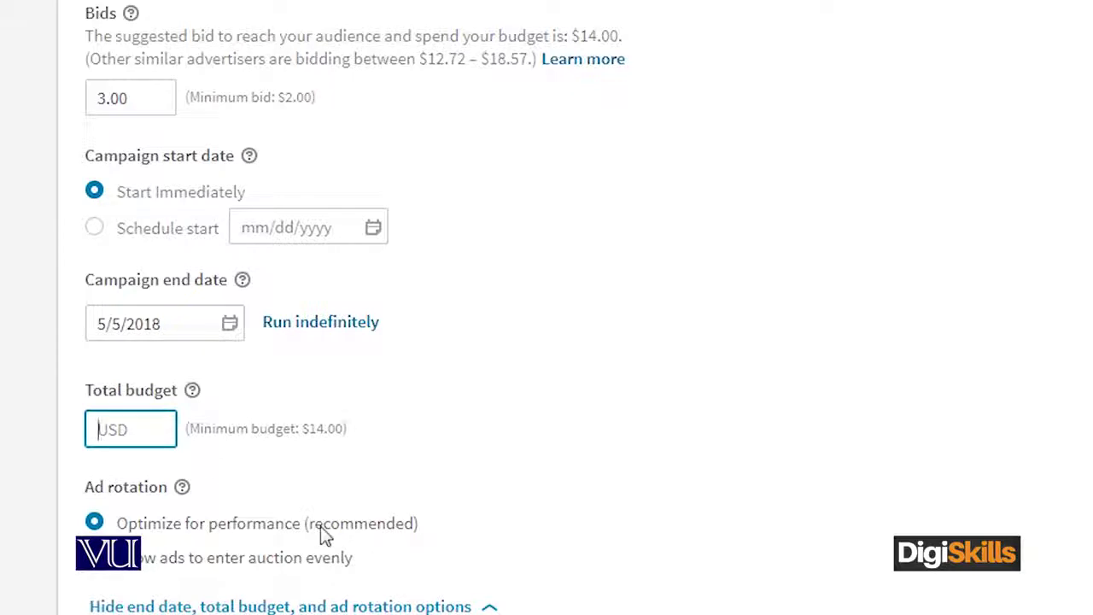
pyautogui.write('50')
pyautogui.click(333, 420)
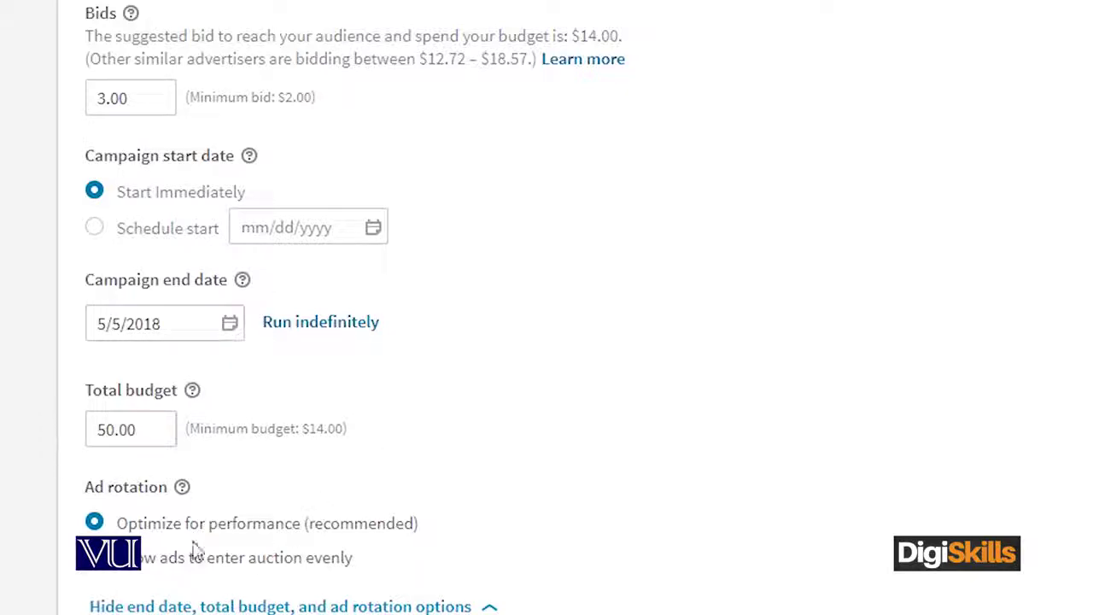
pyautogui.click(168, 429)
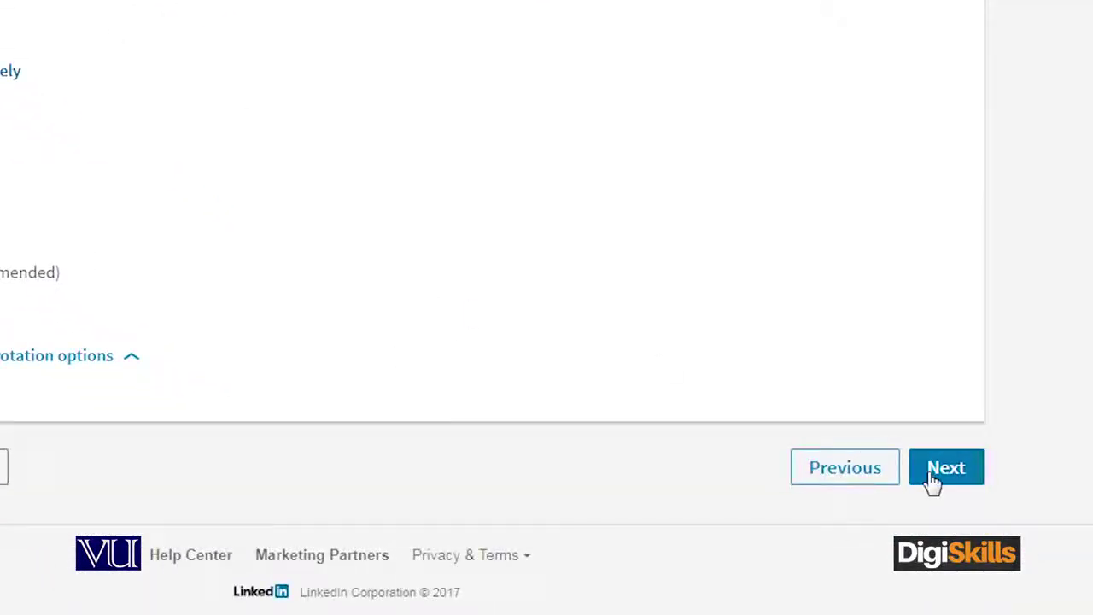
pyautogui.click(945, 468)
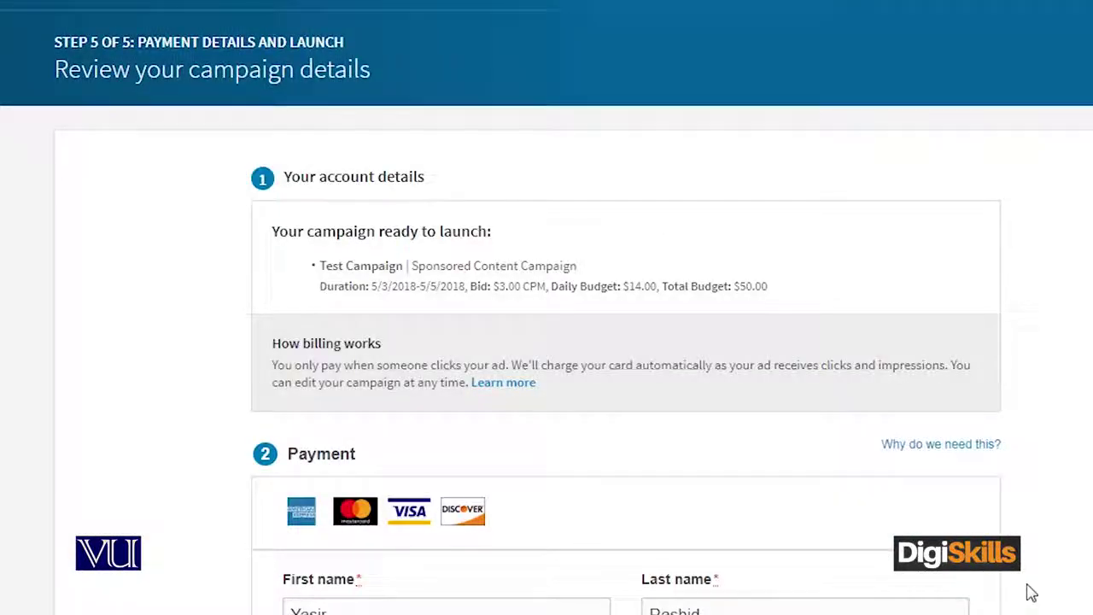